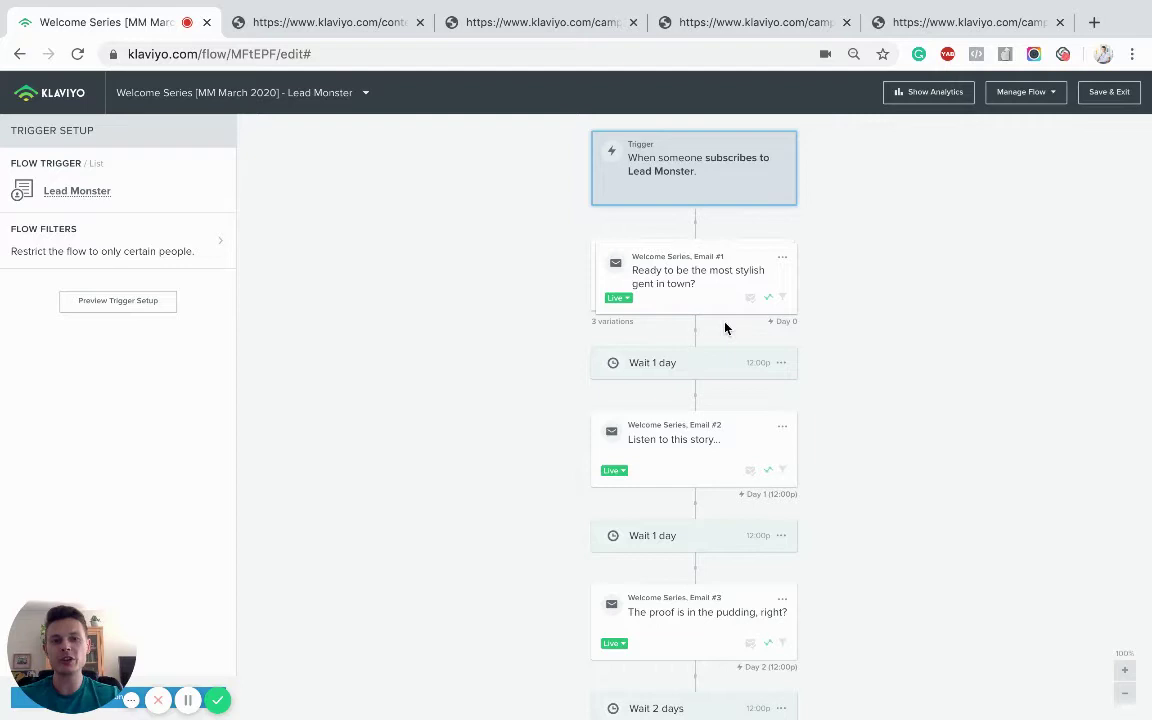
Step: Scroll through the first welcome email's web preview and its 10% off checkout coupon
scroll(812, 436, down, 3)
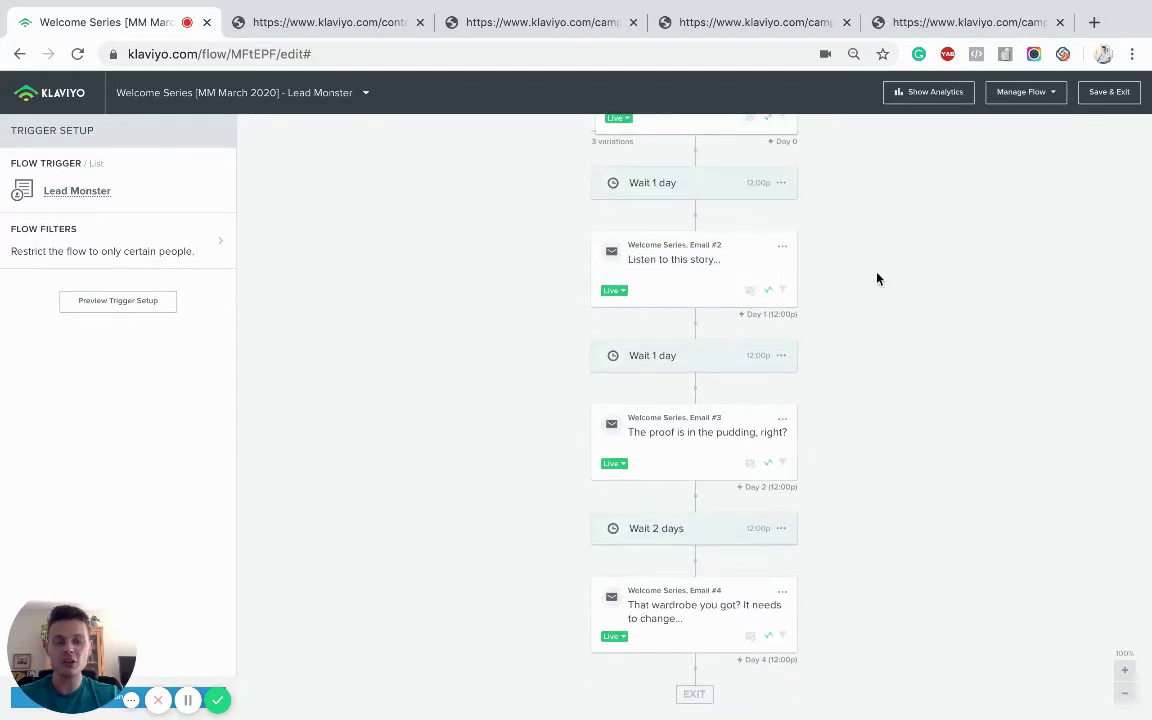
scroll(877, 279, up, 3)
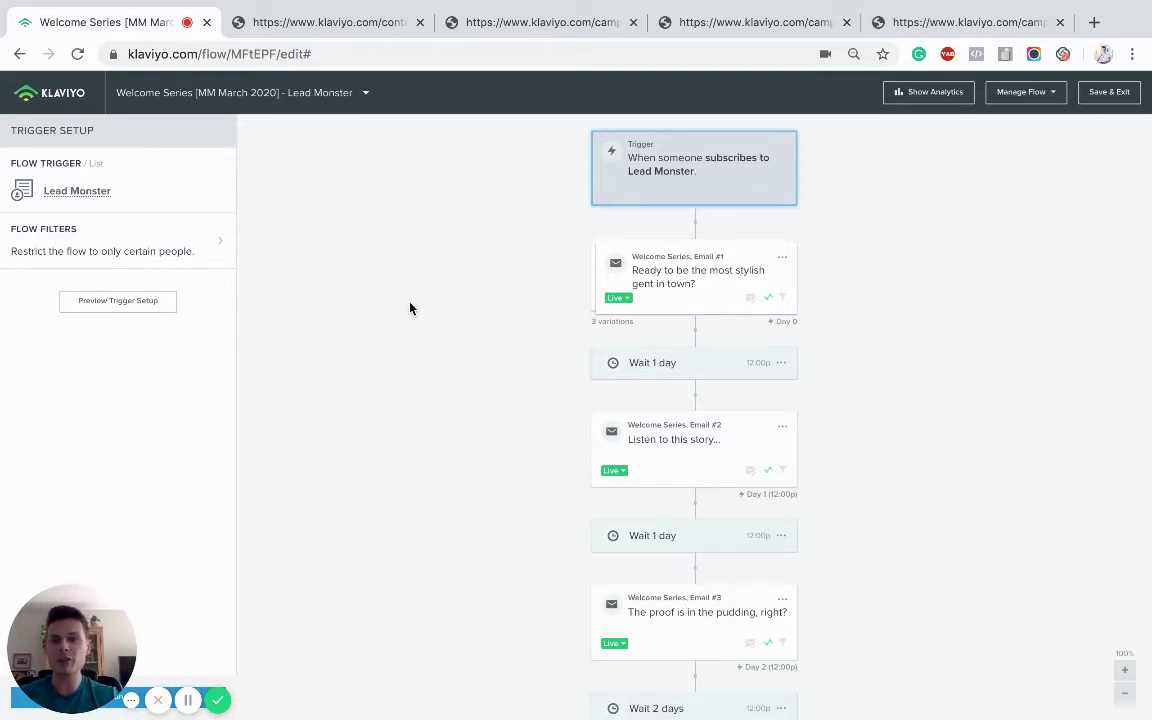
click(314, 22)
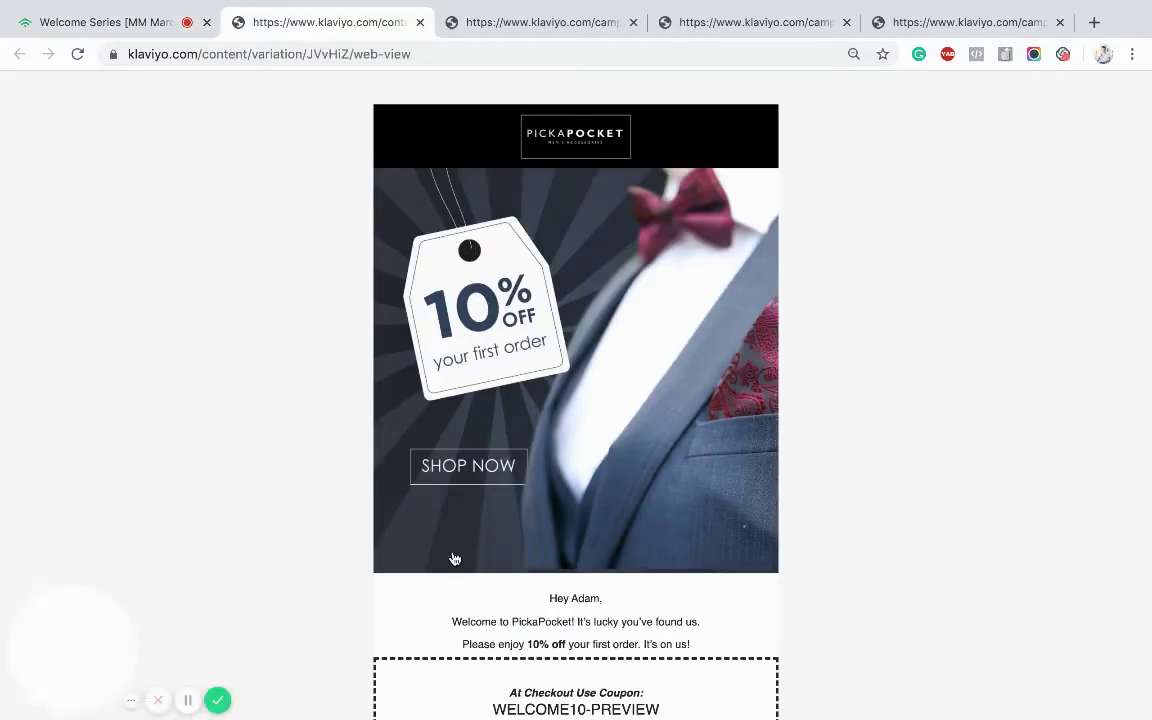
scroll(453, 557, down, 2)
scroll(607, 670, down, 1)
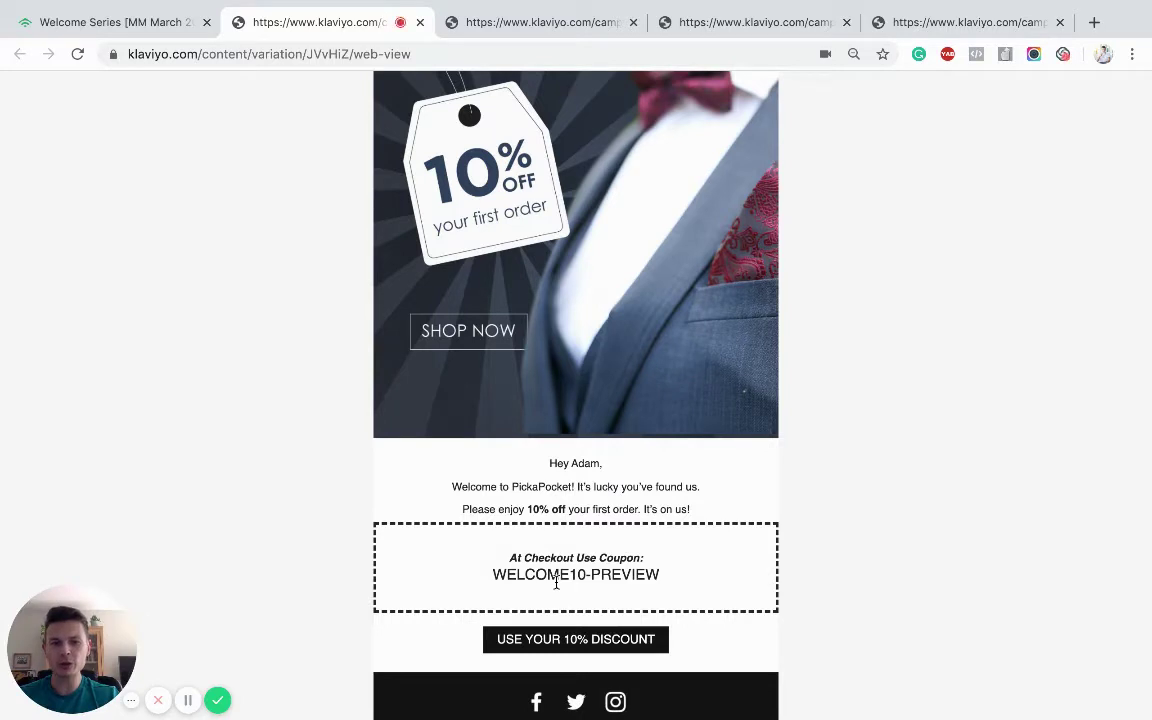
scroll(556, 582, up, 1)
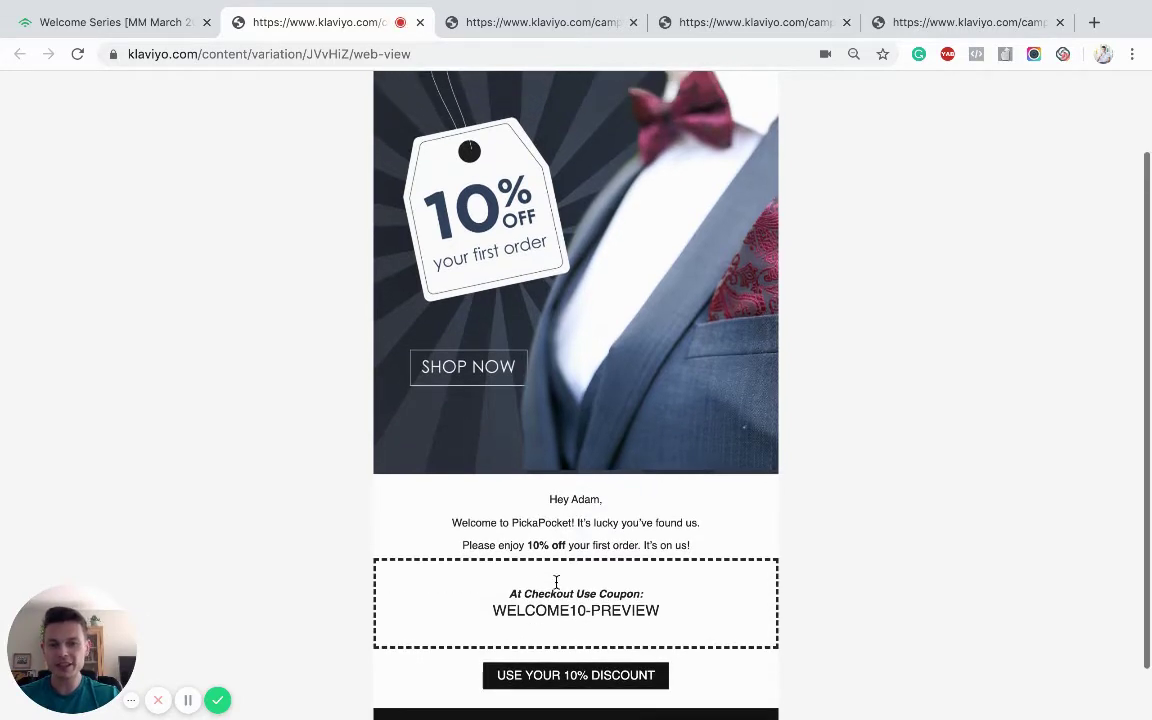
scroll(470, 526, up, 3)
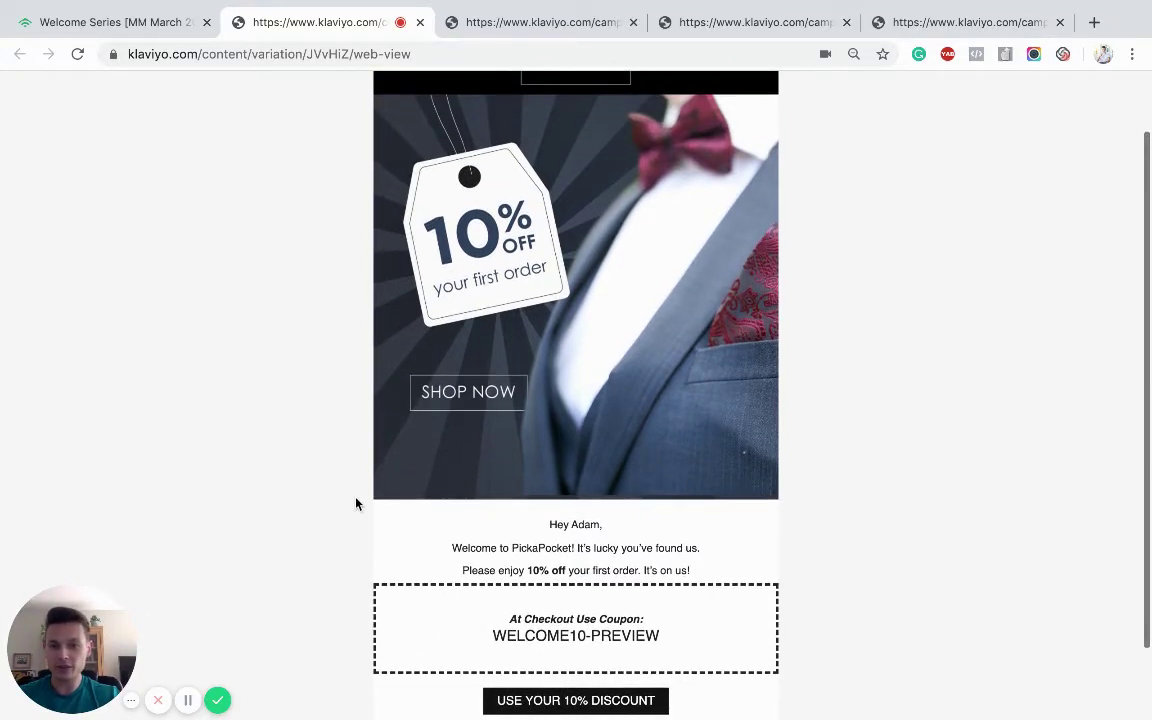
scroll(406, 219, down, 1)
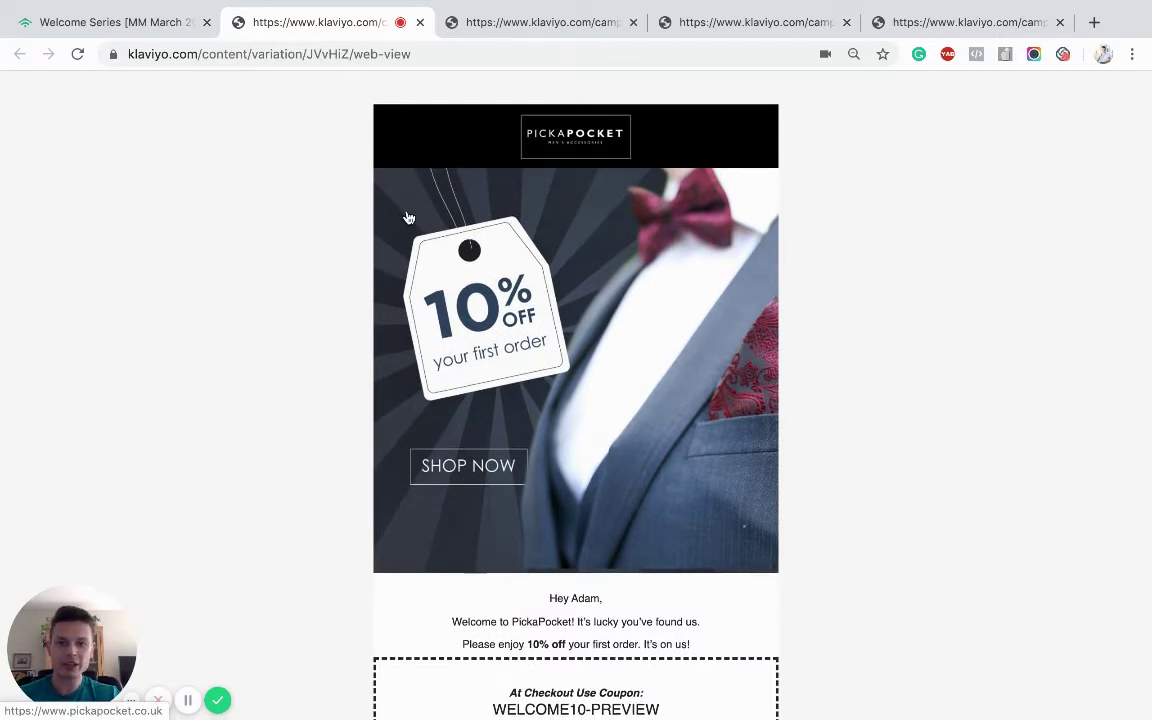
Step: Return to the Welcome Series flow showing the Lead Monster trigger, three live emails and waits
mouse_move(123, 26)
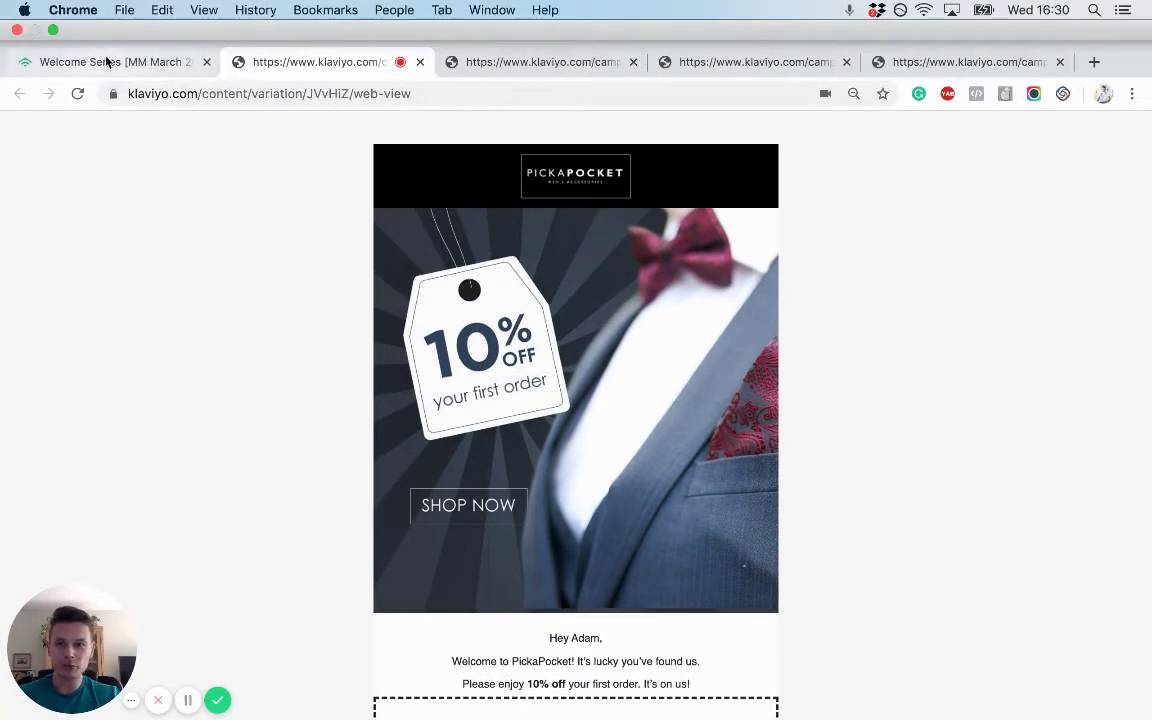
click(107, 62)
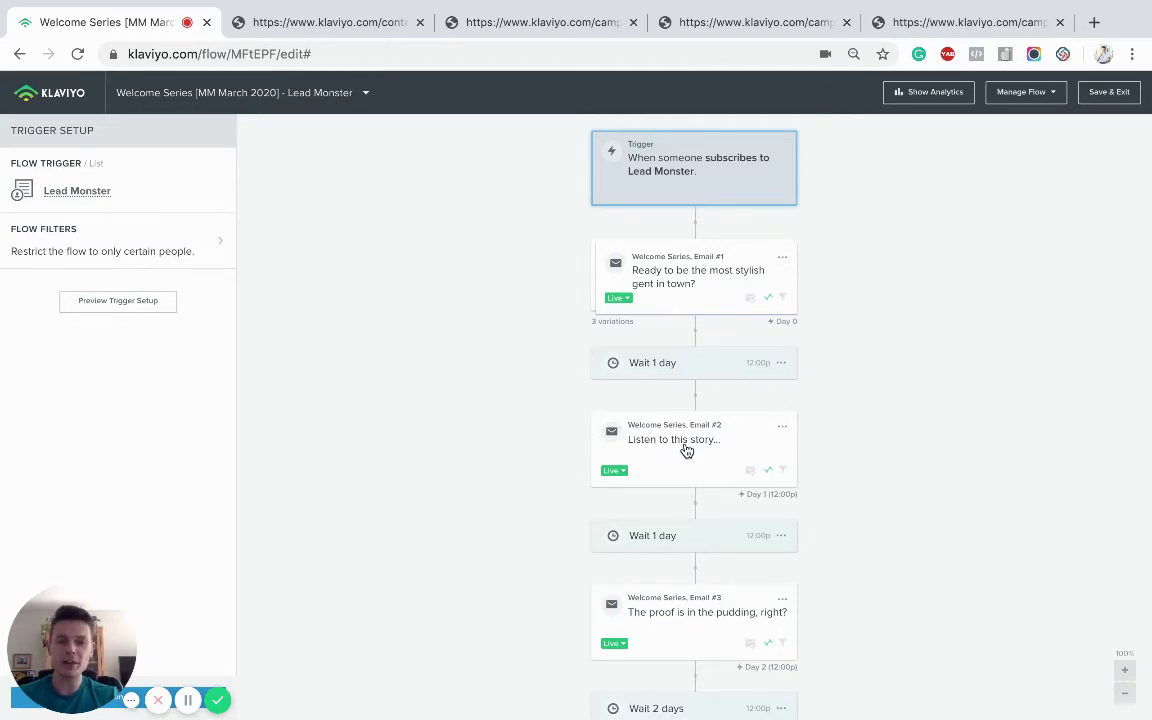
Step: Read through the 'Story of PickaPocket' email web view down to its 10% off coupon code
click(537, 24)
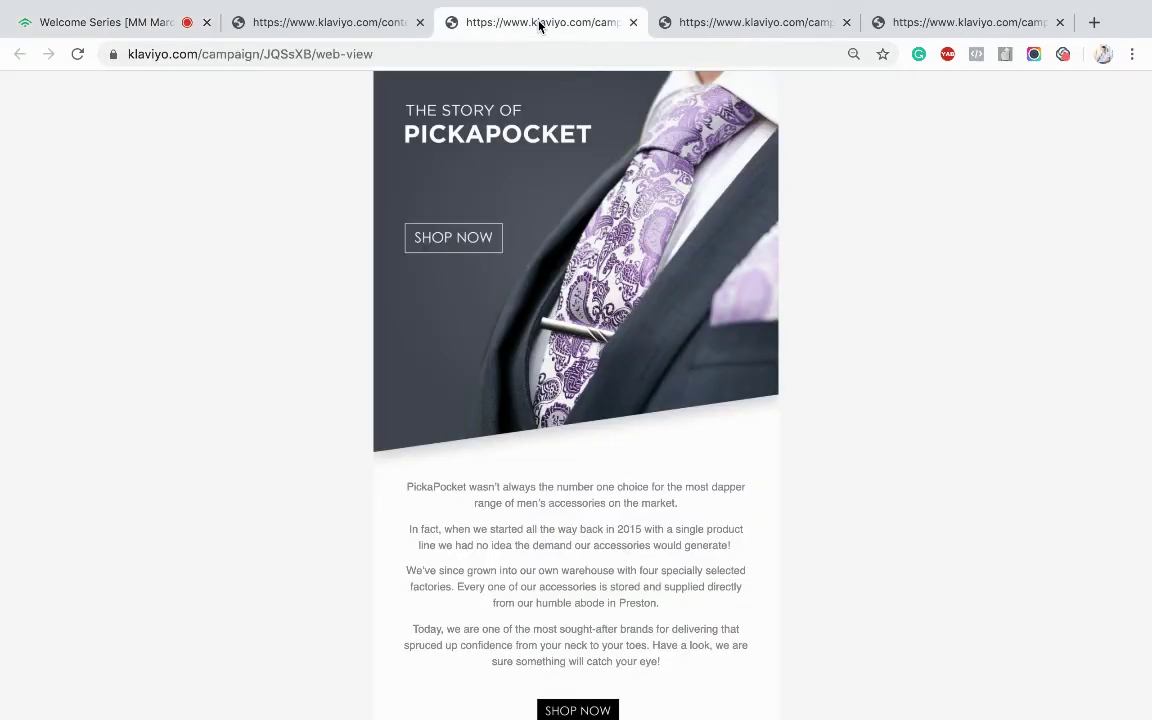
scroll(354, 333, down, 8)
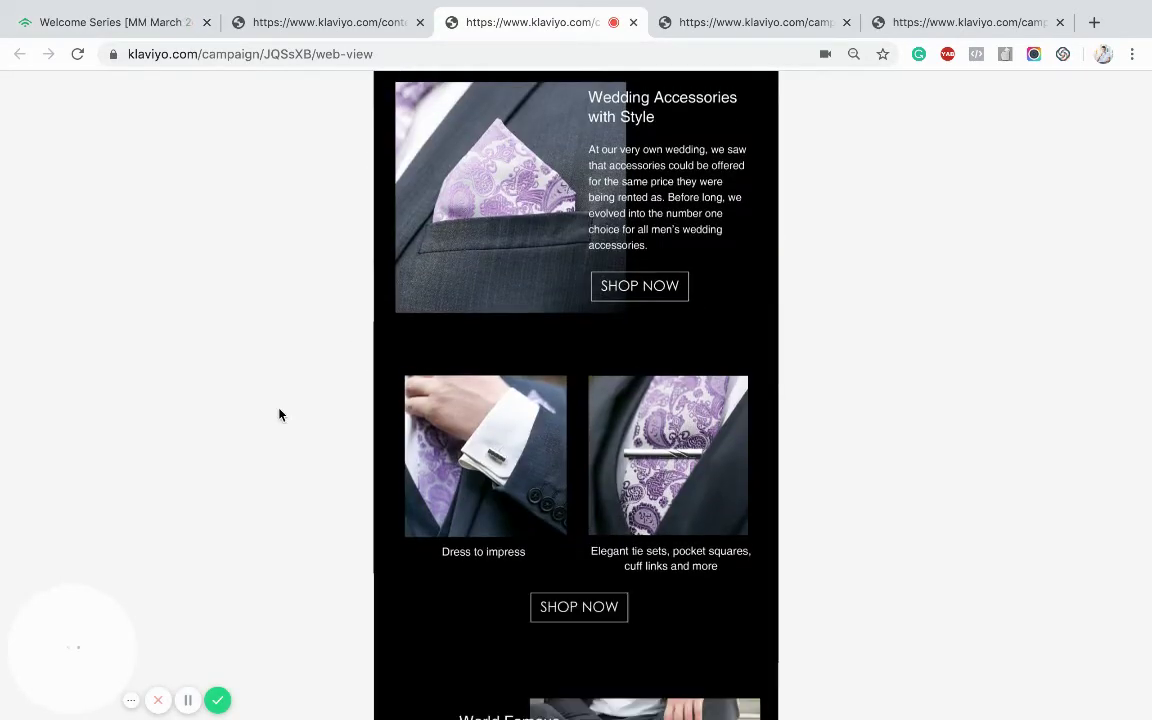
scroll(280, 414, down, 3)
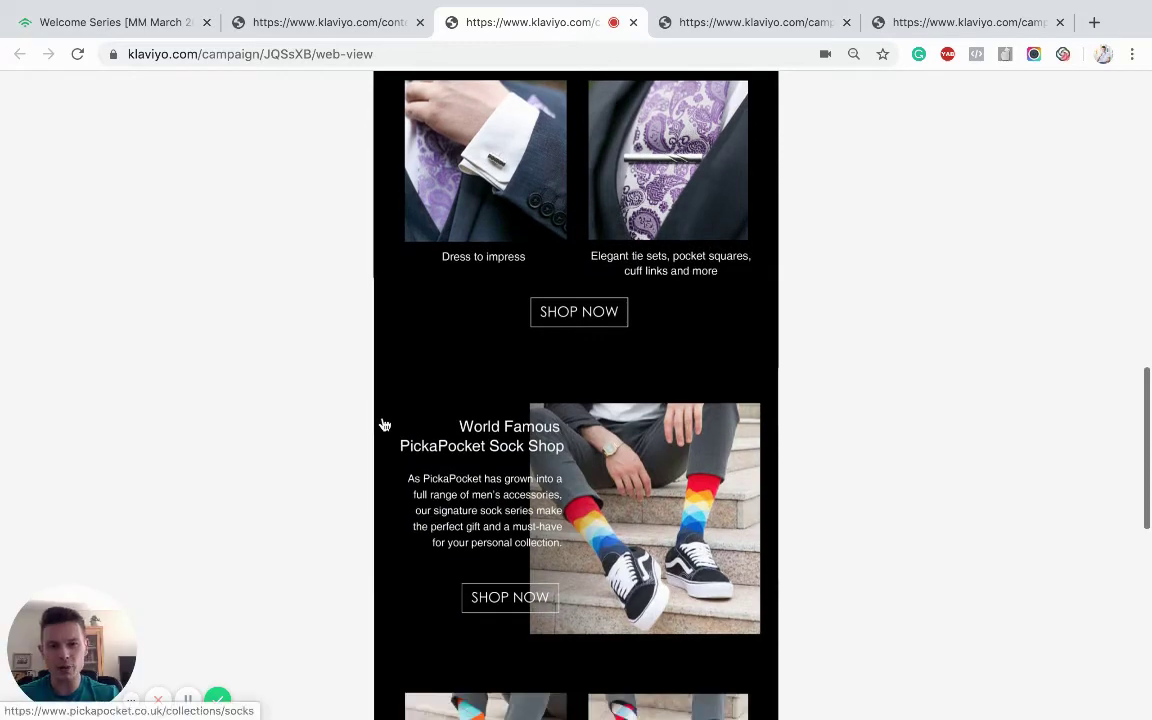
scroll(383, 424, down, 2)
scroll(383, 424, down, 1)
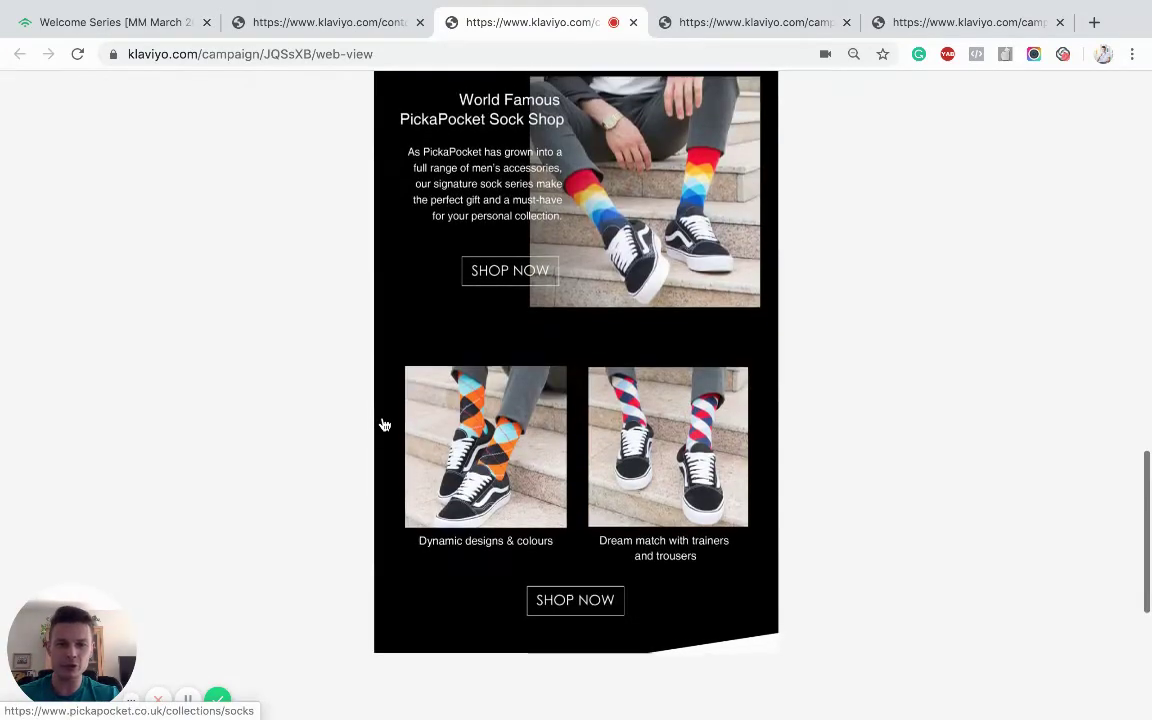
scroll(383, 424, down, 2)
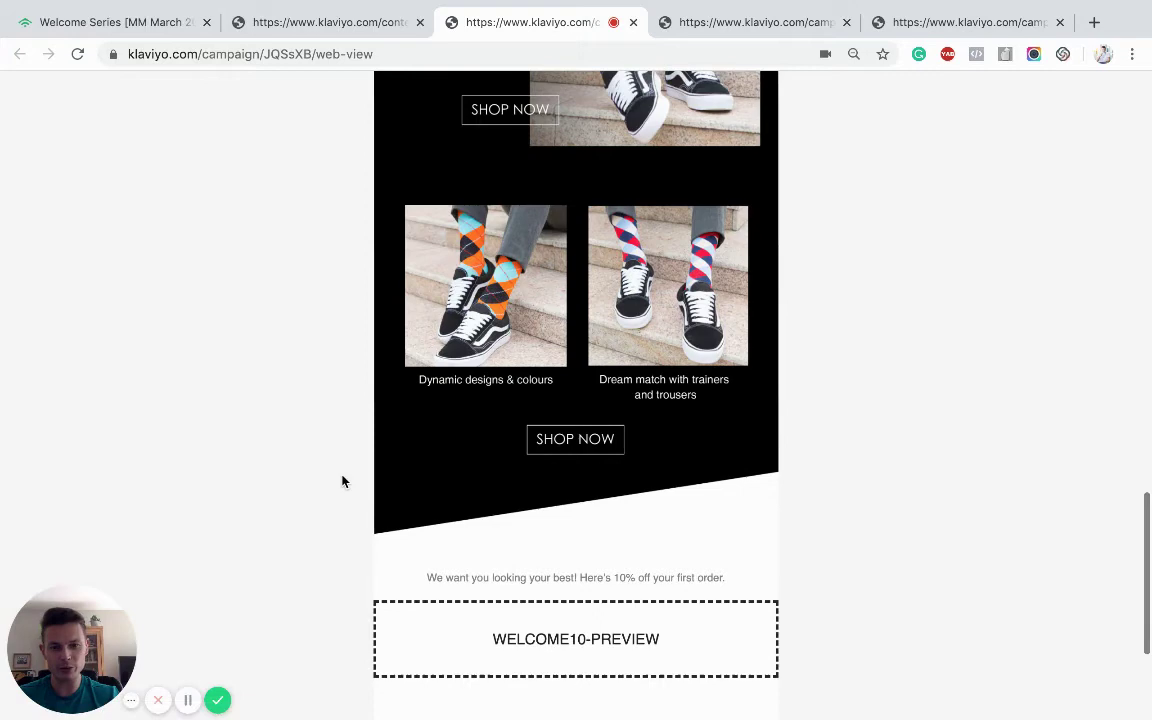
scroll(342, 481, down, 2)
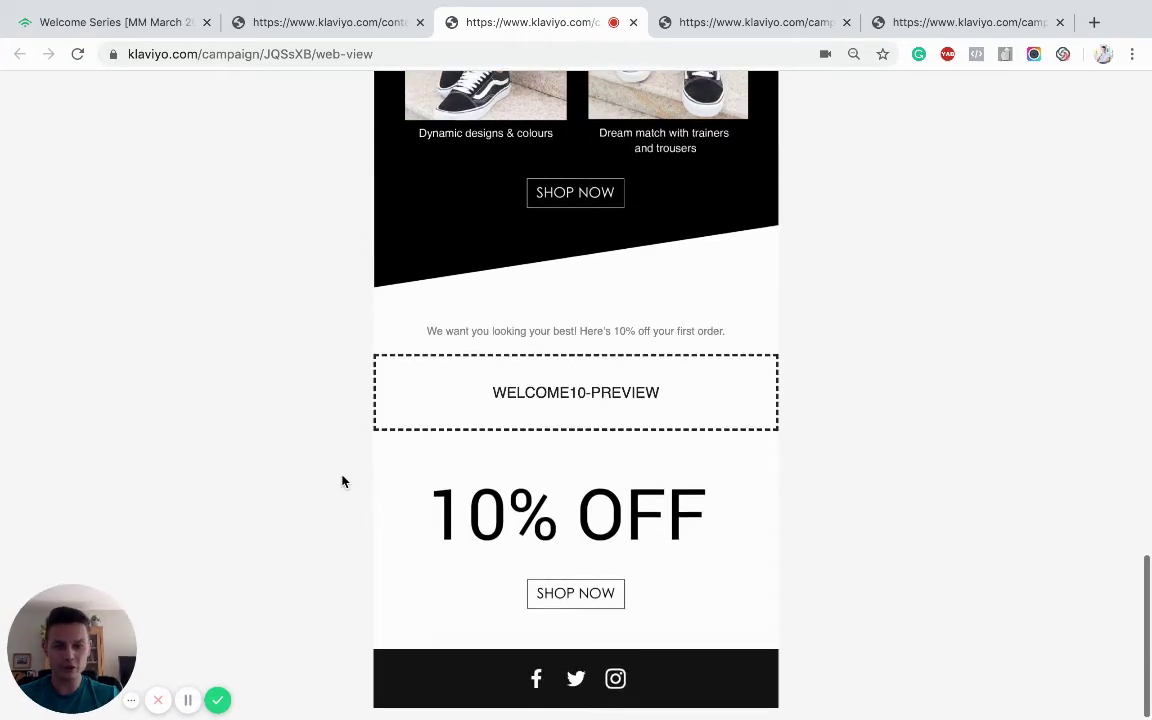
scroll(342, 481, up, 8)
scroll(342, 481, up, 5)
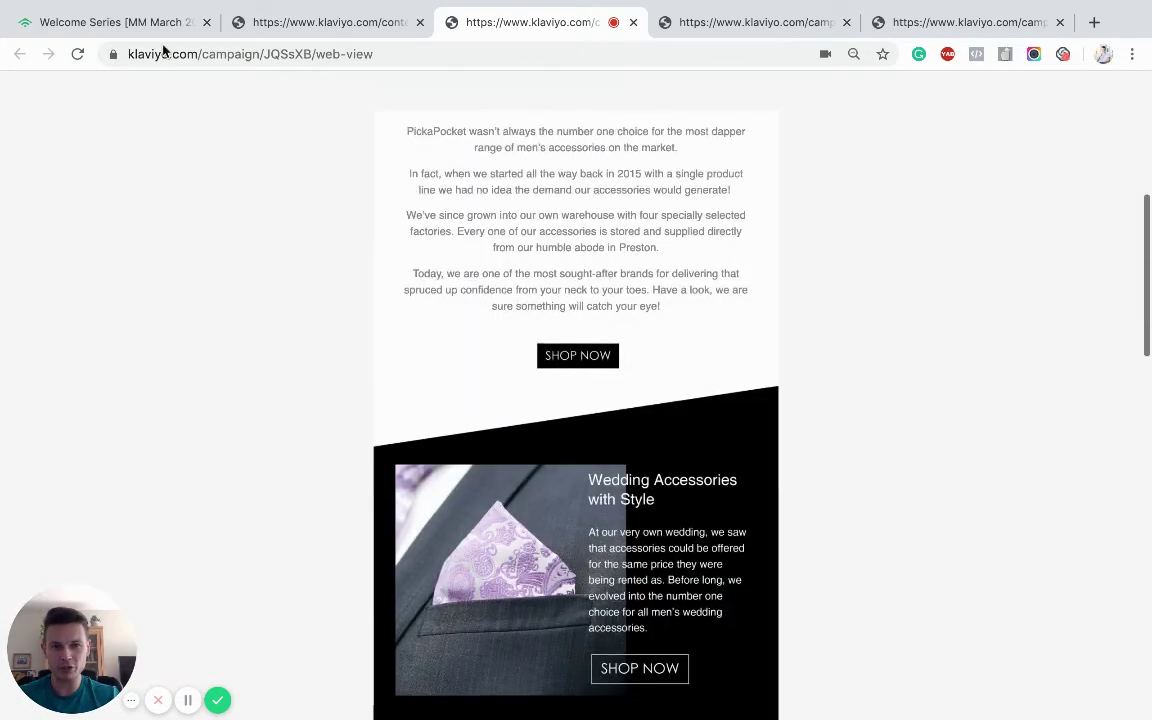
click(138, 27)
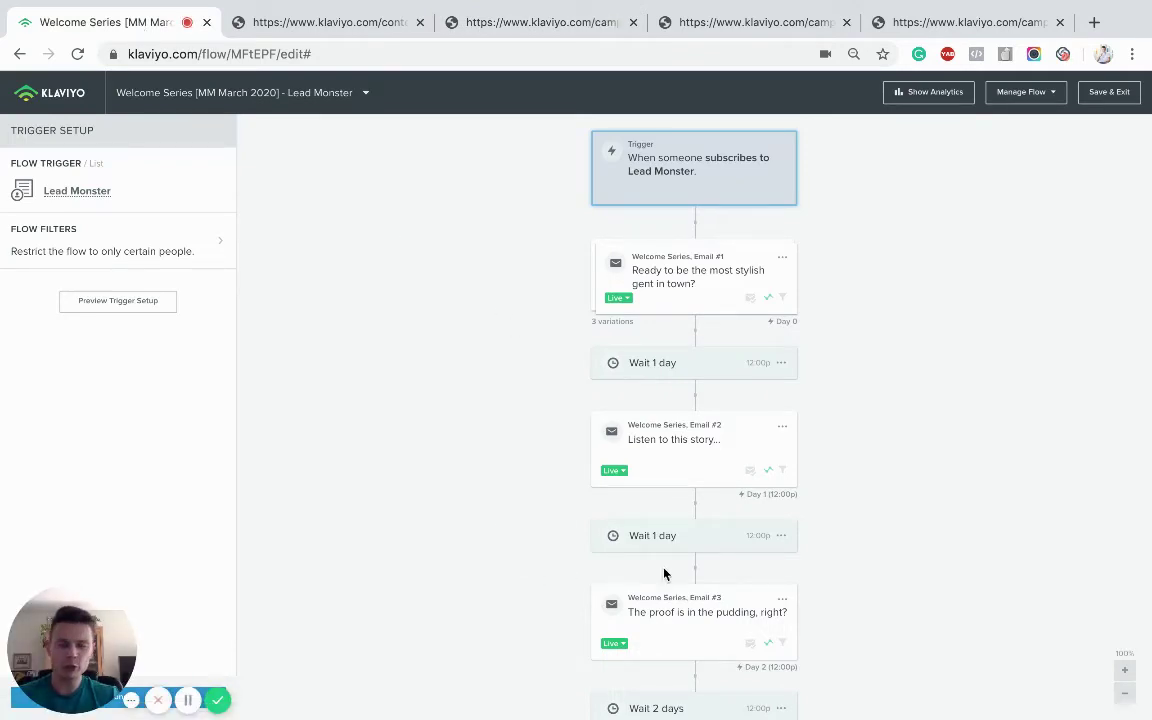
scroll(543, 559, down, 1)
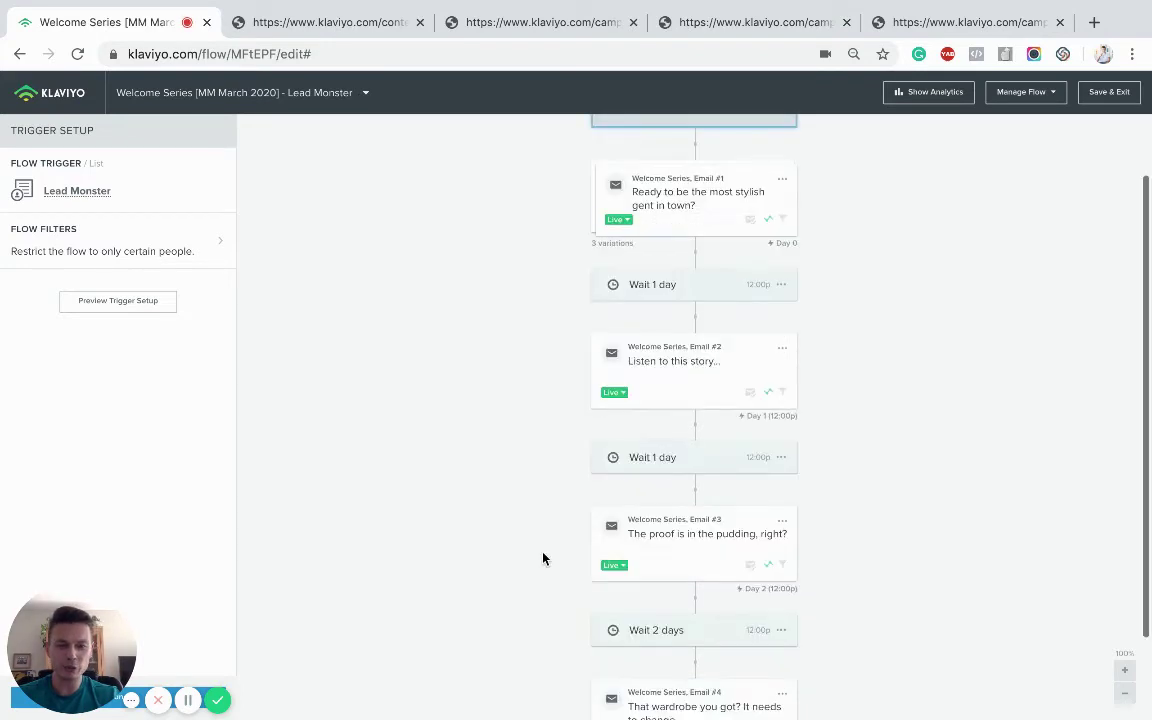
scroll(543, 559, up, 1)
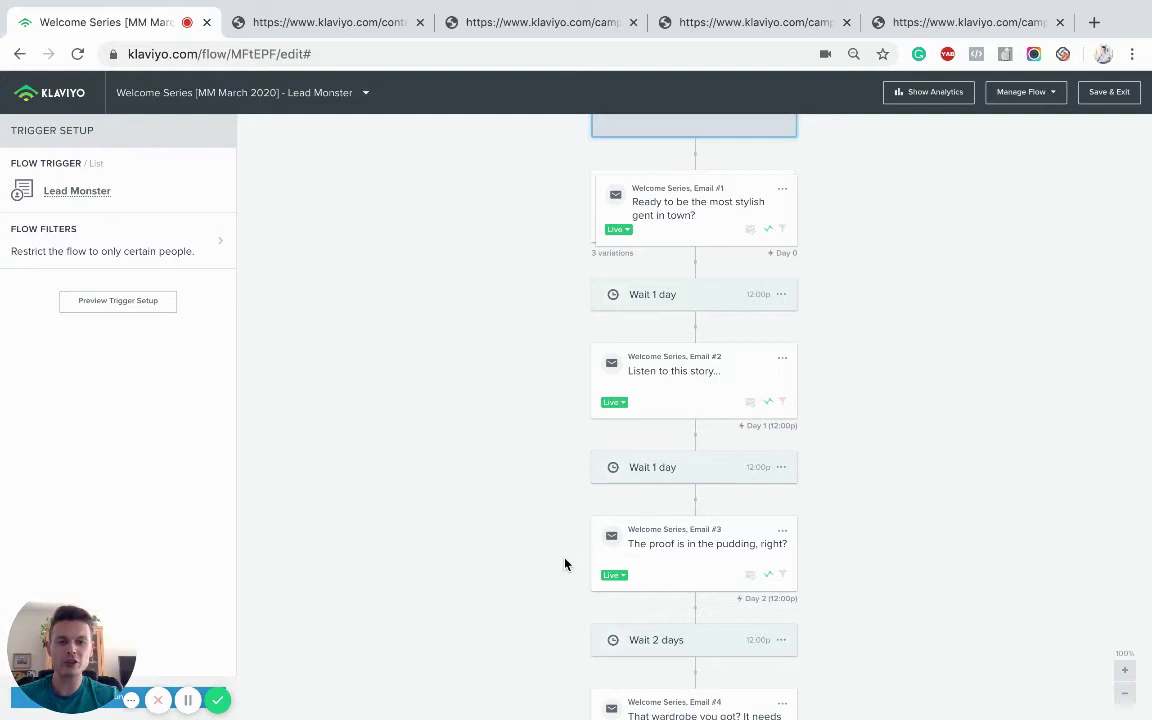
scroll(527, 539, down, 1)
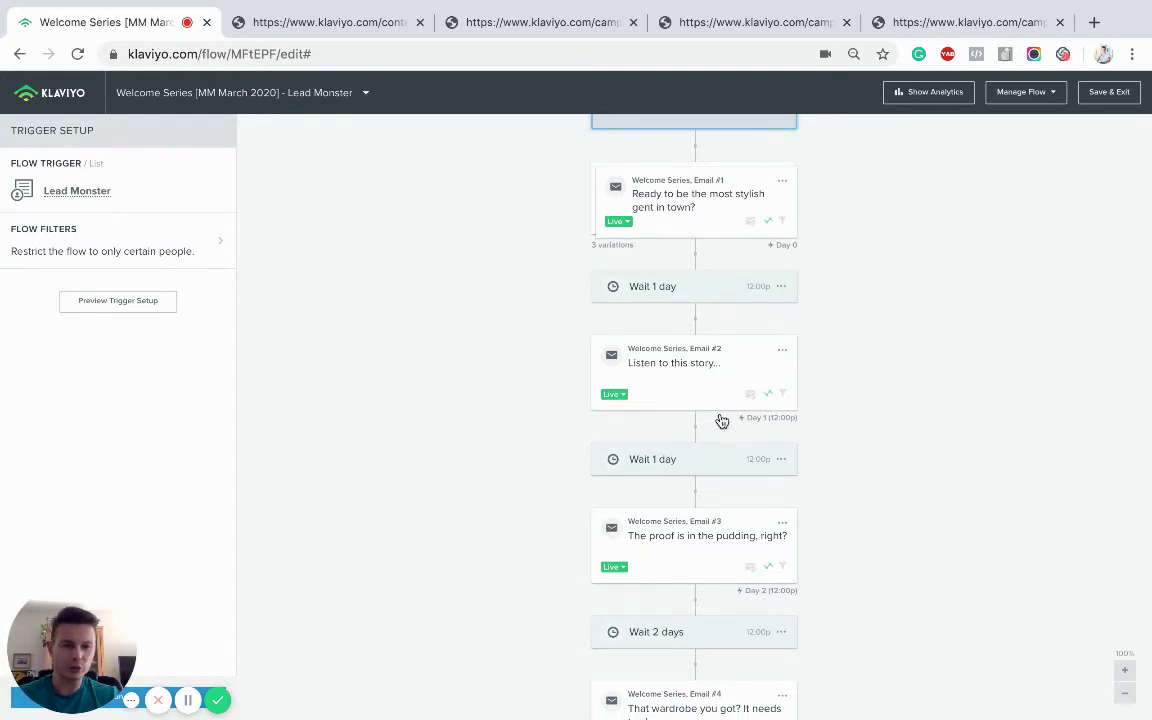
Step: Scroll the 'The Proof is in the Pudding' web view through its customer testimonials and shop-now links
click(745, 27)
scroll(285, 538, down, 5)
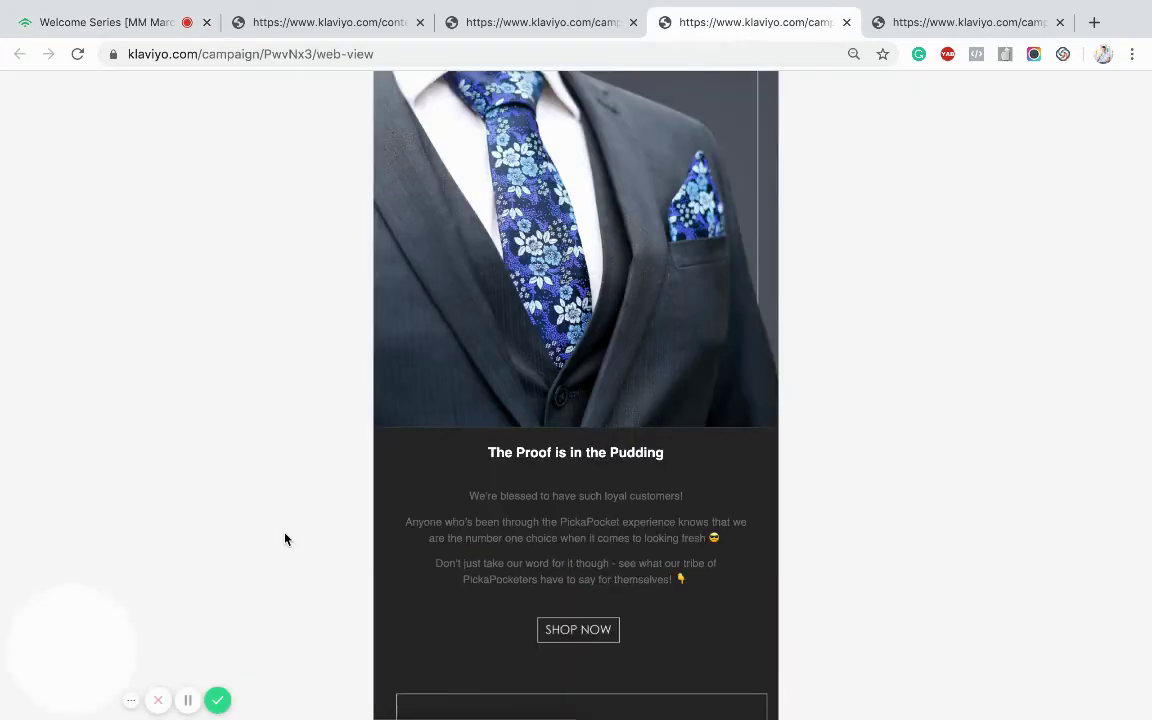
scroll(285, 539, down, 2)
scroll(285, 539, down, 3)
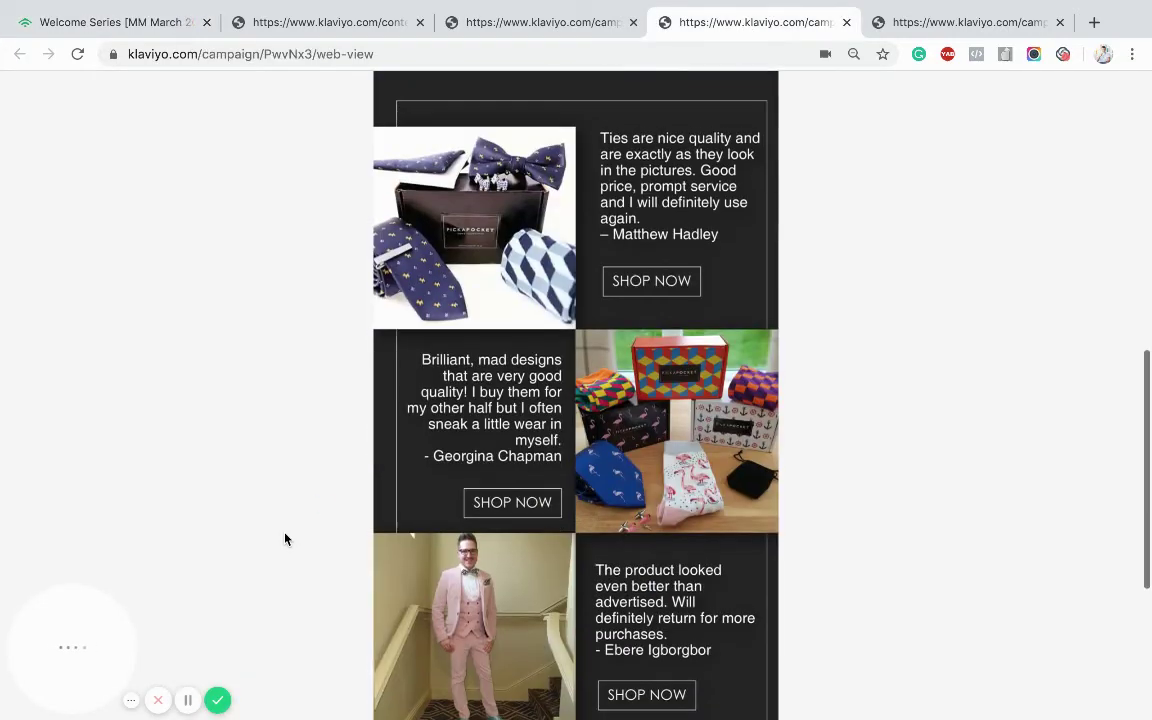
scroll(285, 538, down, 5)
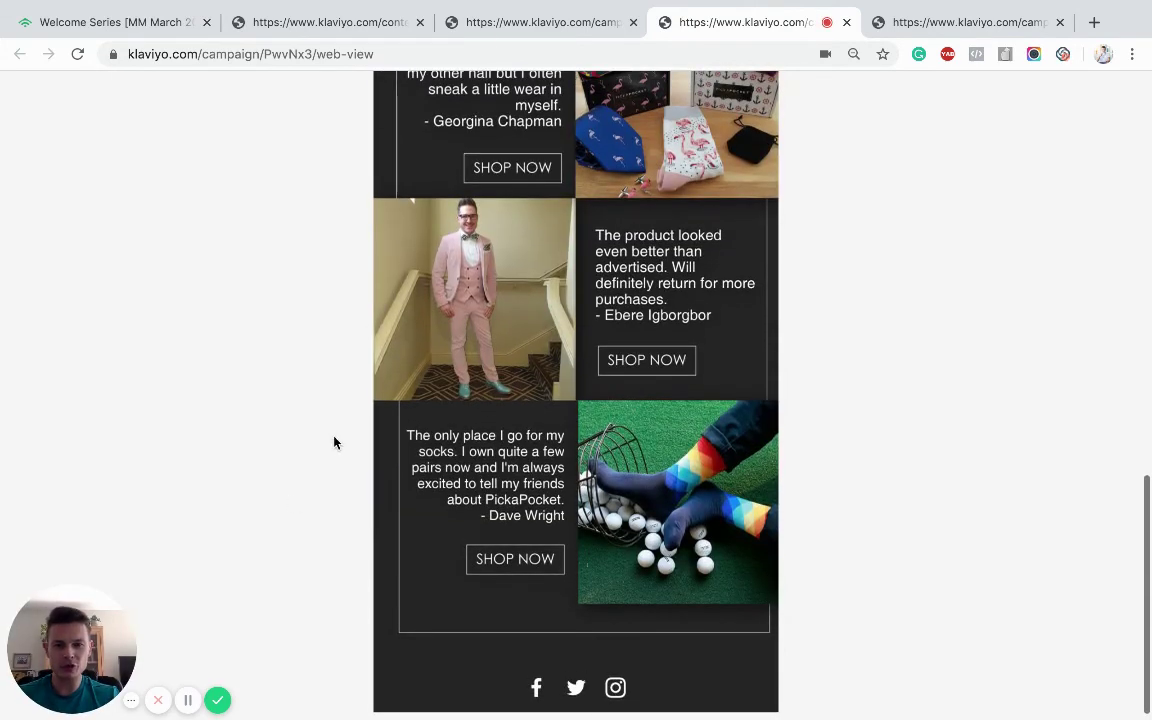
Step: Back in the Welcome Series flow, scroll down to Email #4 after the 2-day wait and EXIT
click(144, 24)
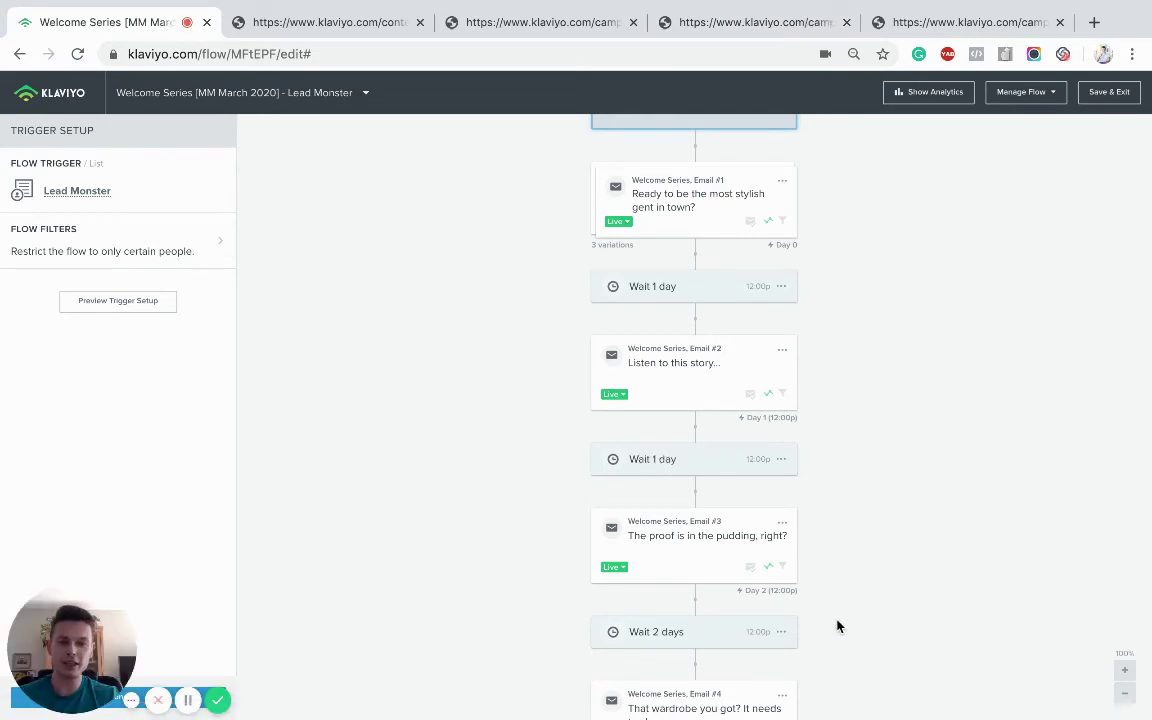
scroll(838, 626, down, 1)
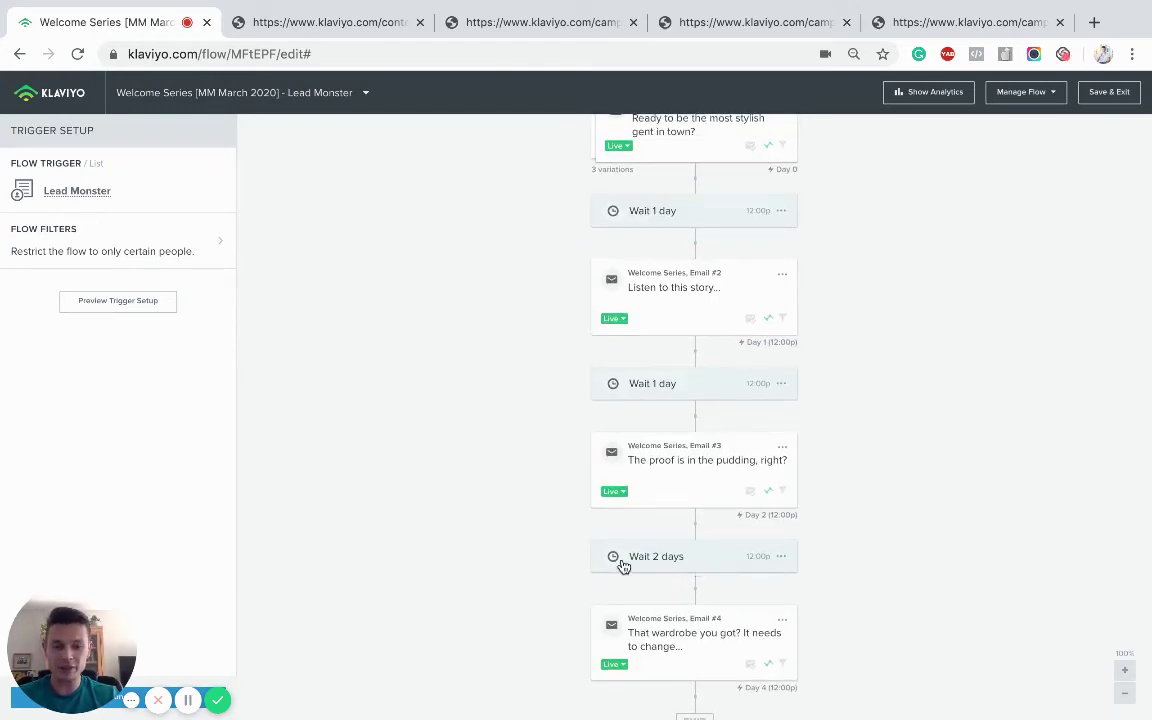
scroll(515, 618, down, 1)
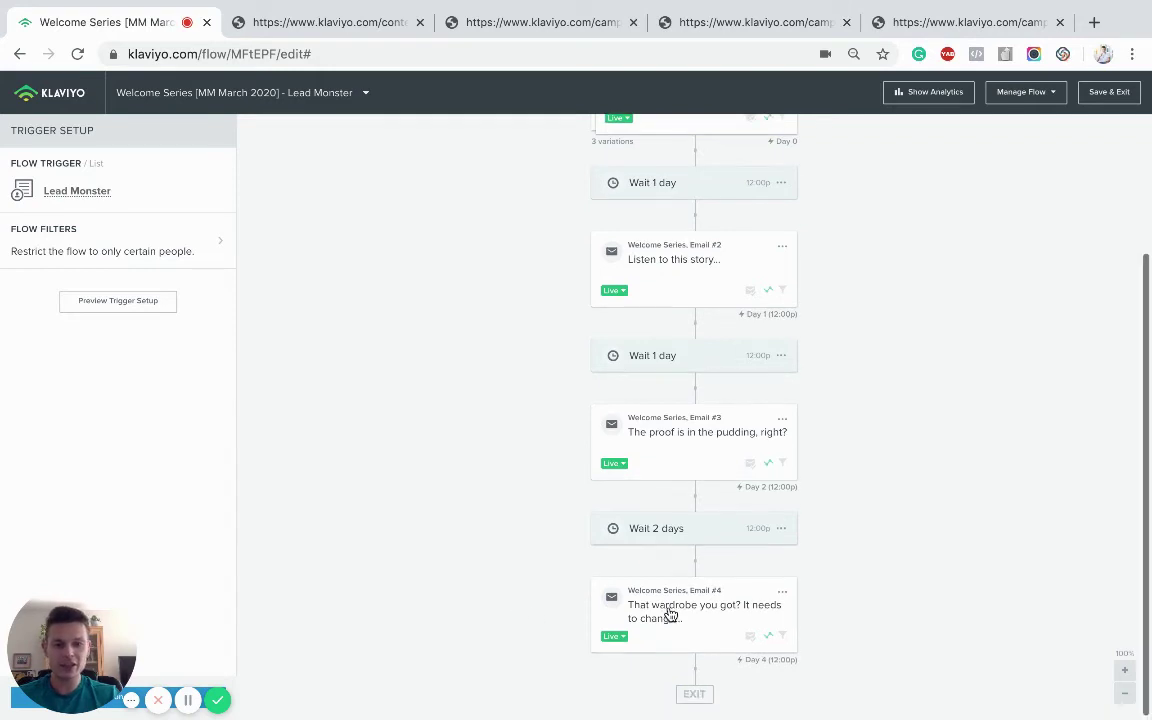
Step: Scroll through the fourth email's 'Browse our Bestsellers' socks, ties and scarves promotion, then return to top
click(965, 22)
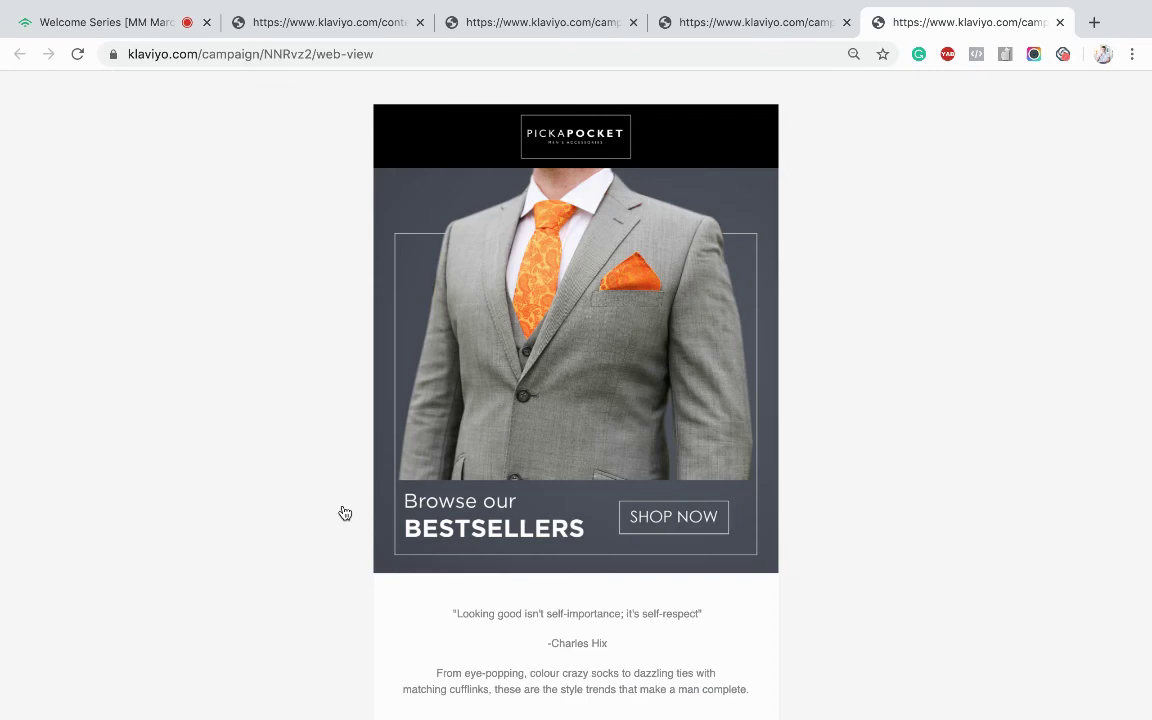
scroll(342, 512, down, 3)
scroll(342, 512, down, 6)
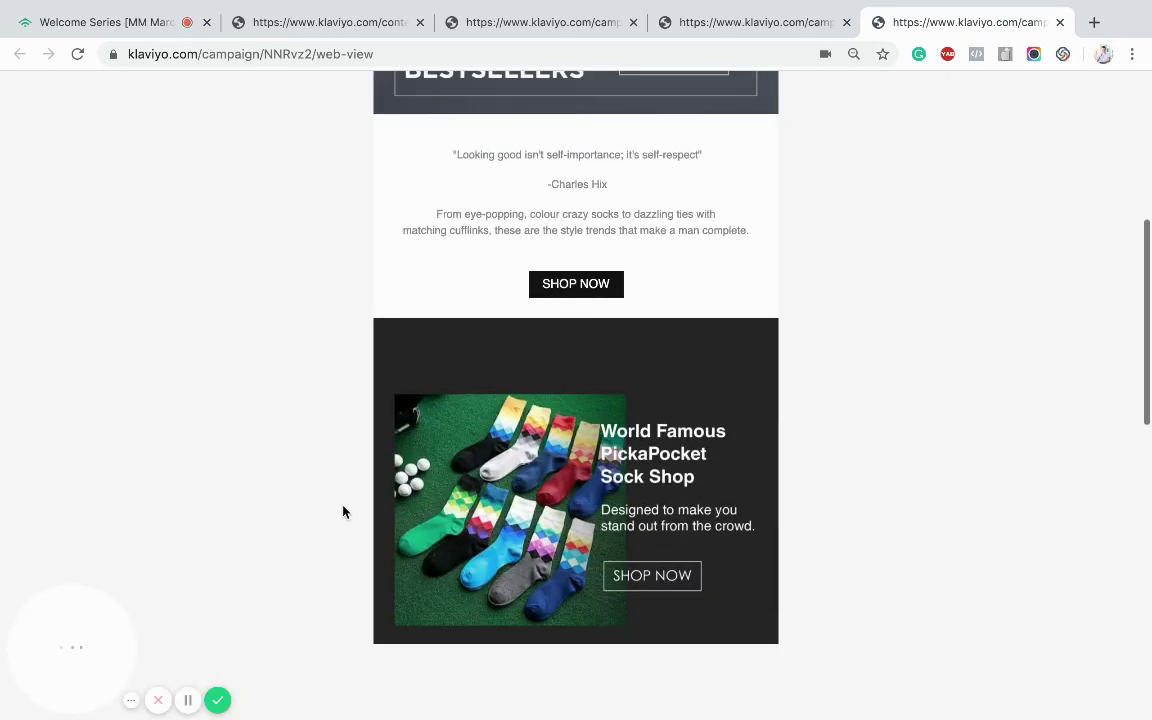
scroll(342, 393, down, 3)
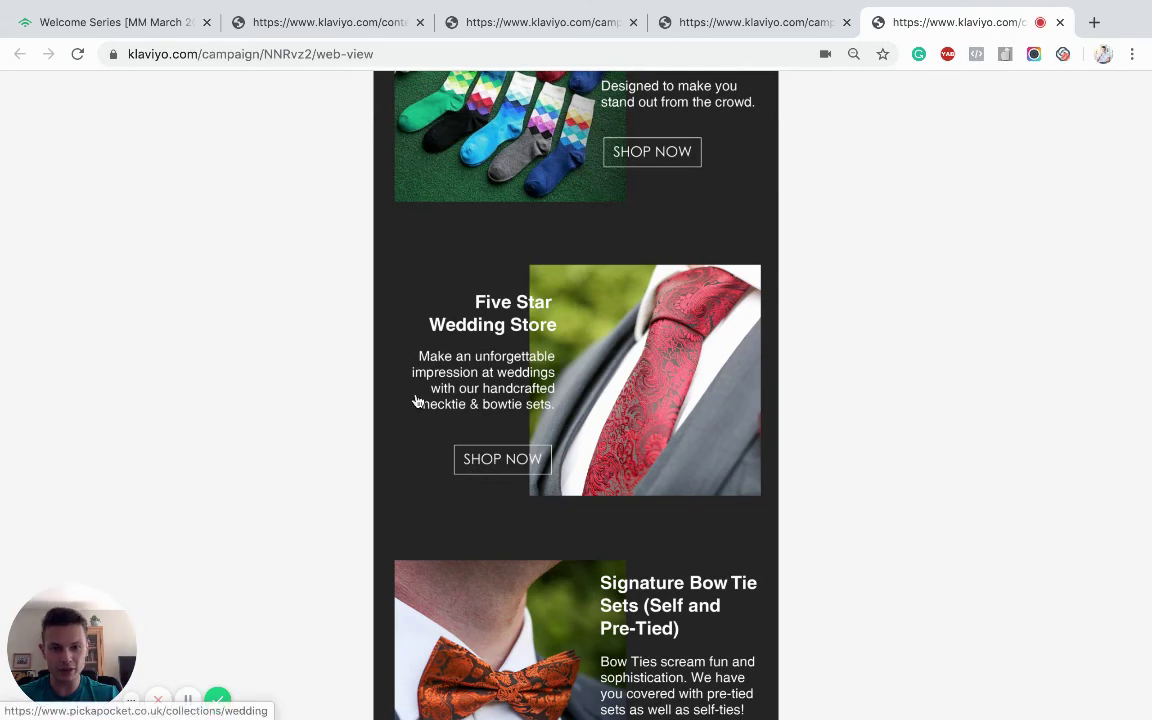
scroll(465, 327, down, 1)
scroll(390, 365, down, 5)
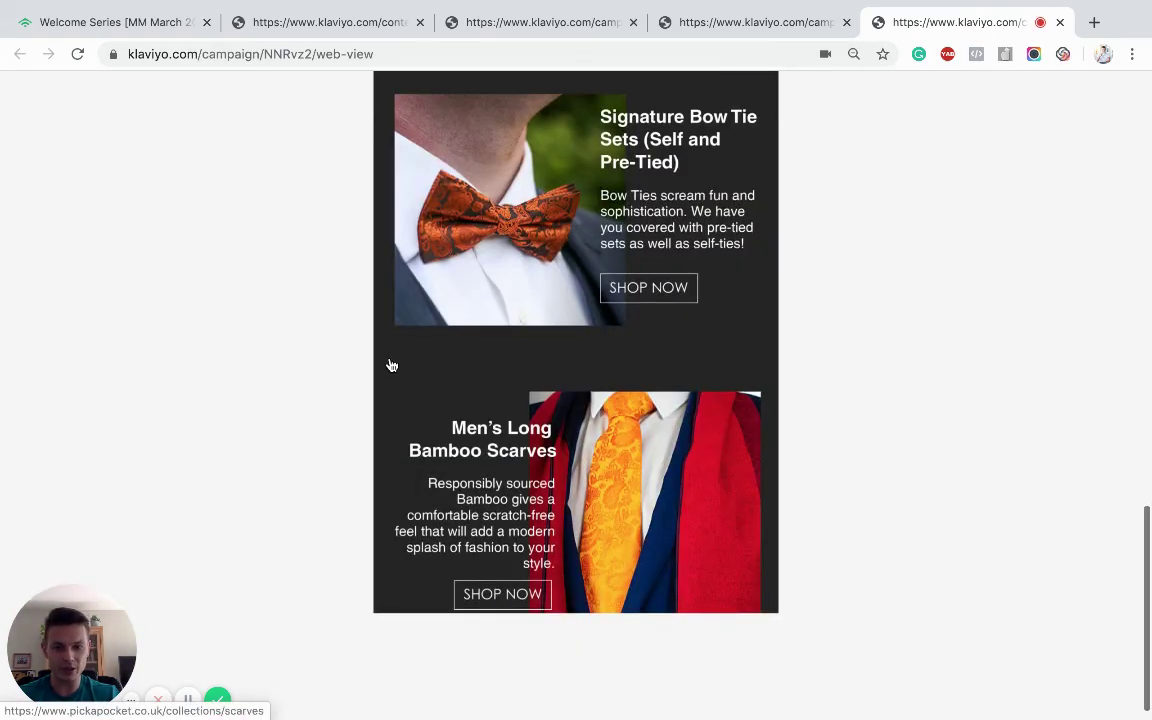
scroll(339, 491, up, 10)
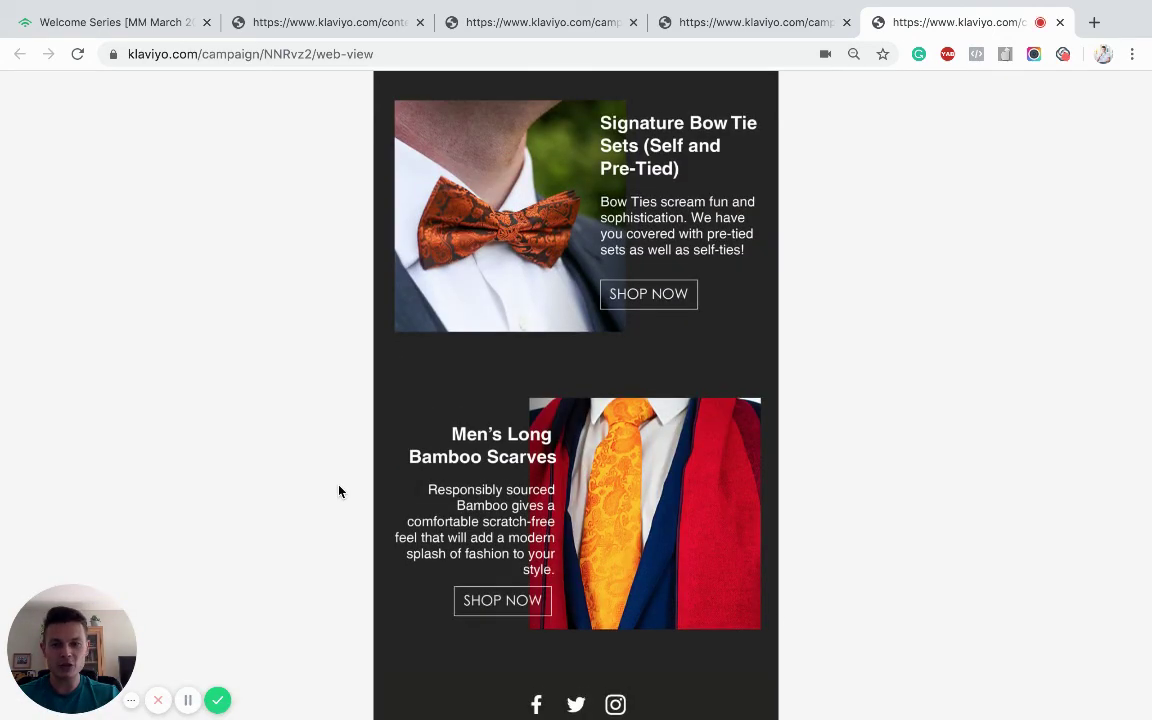
scroll(339, 491, up, 7)
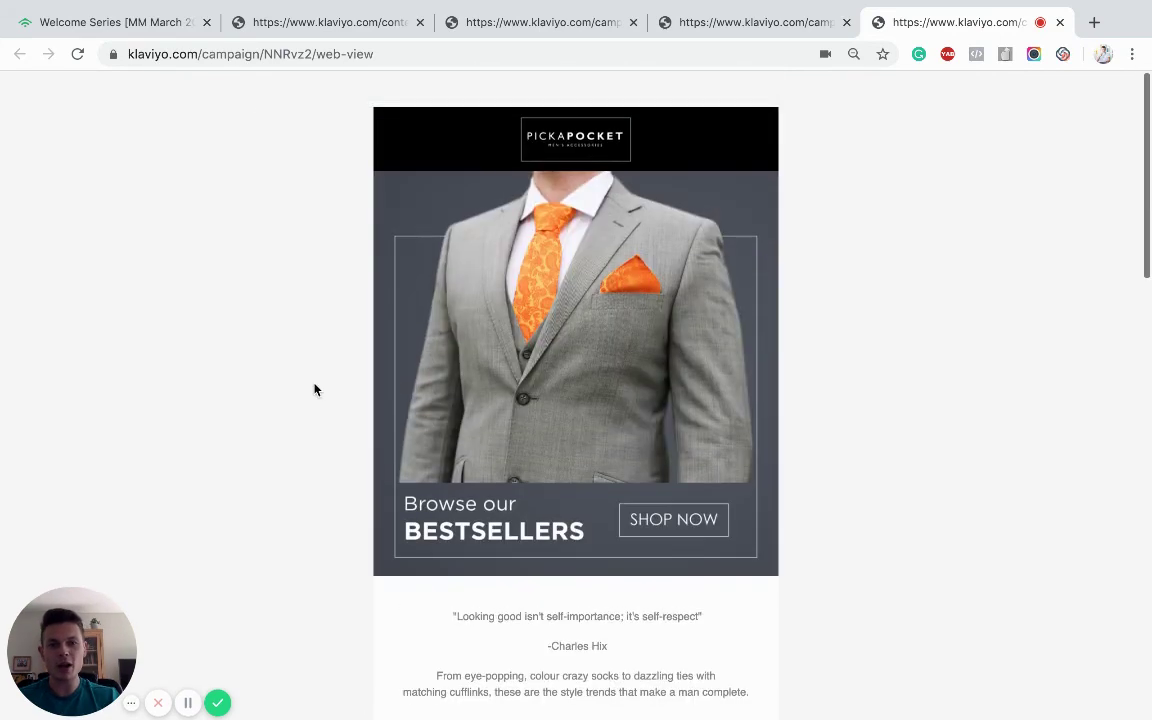
Step: Return to the Welcome Series flow and scroll up to the Lead Monster subscribe trigger
click(99, 26)
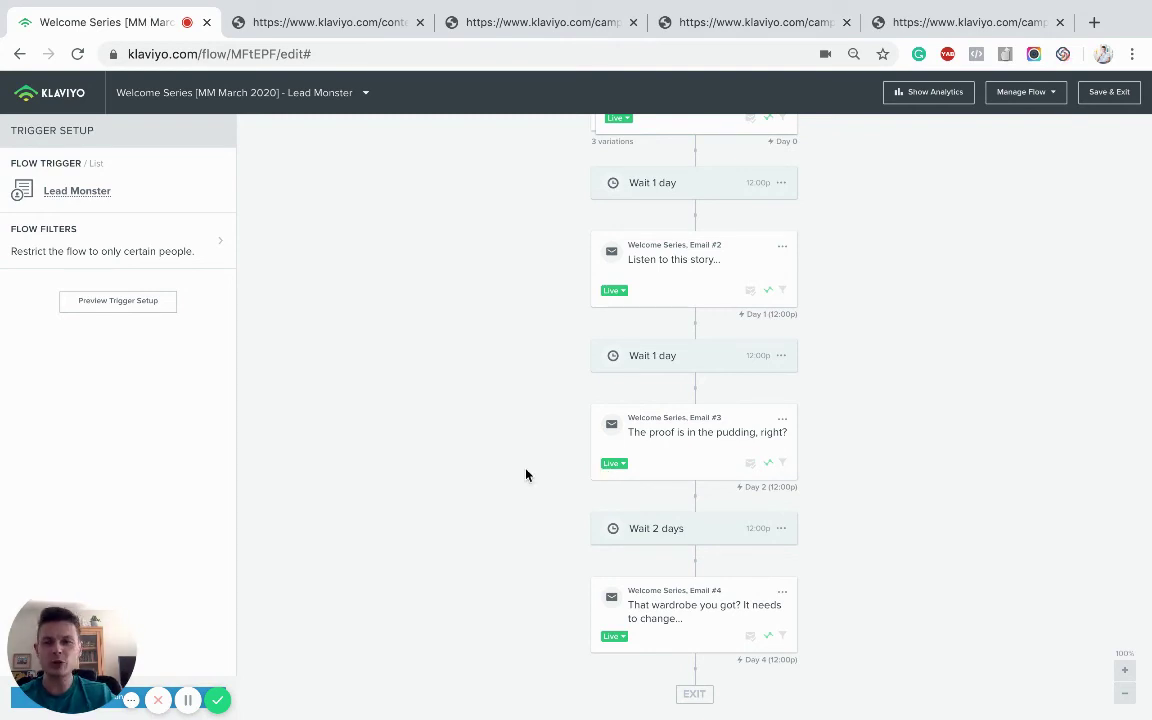
scroll(527, 475, up, 4)
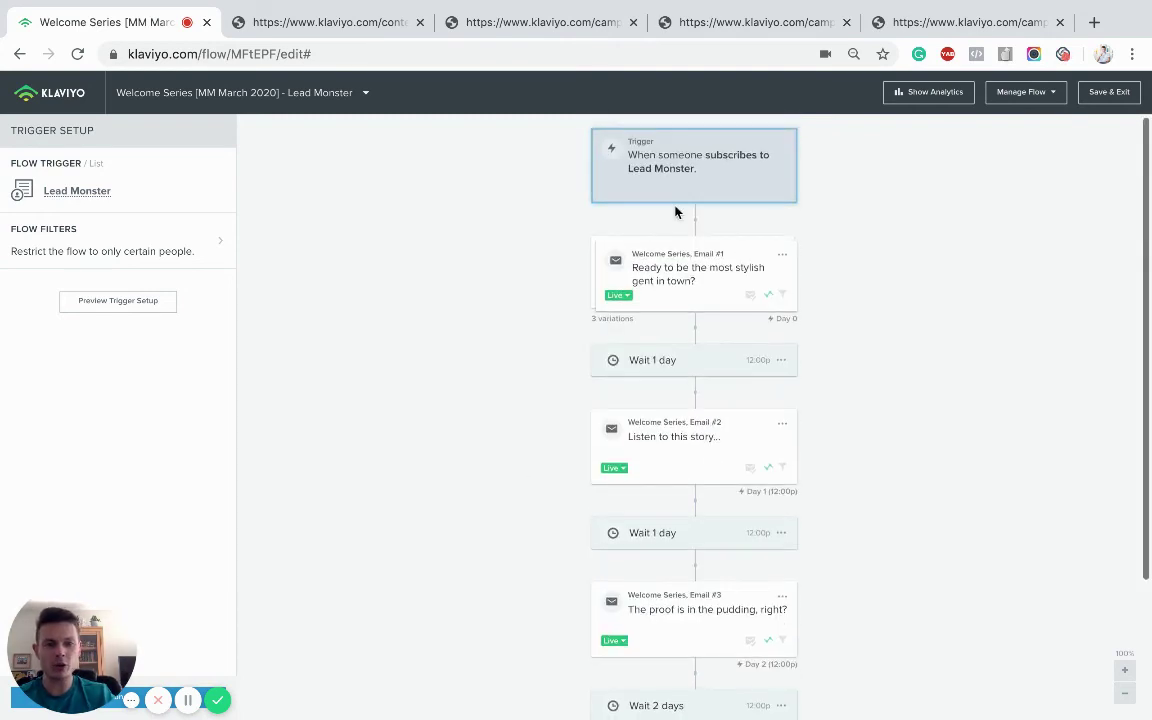